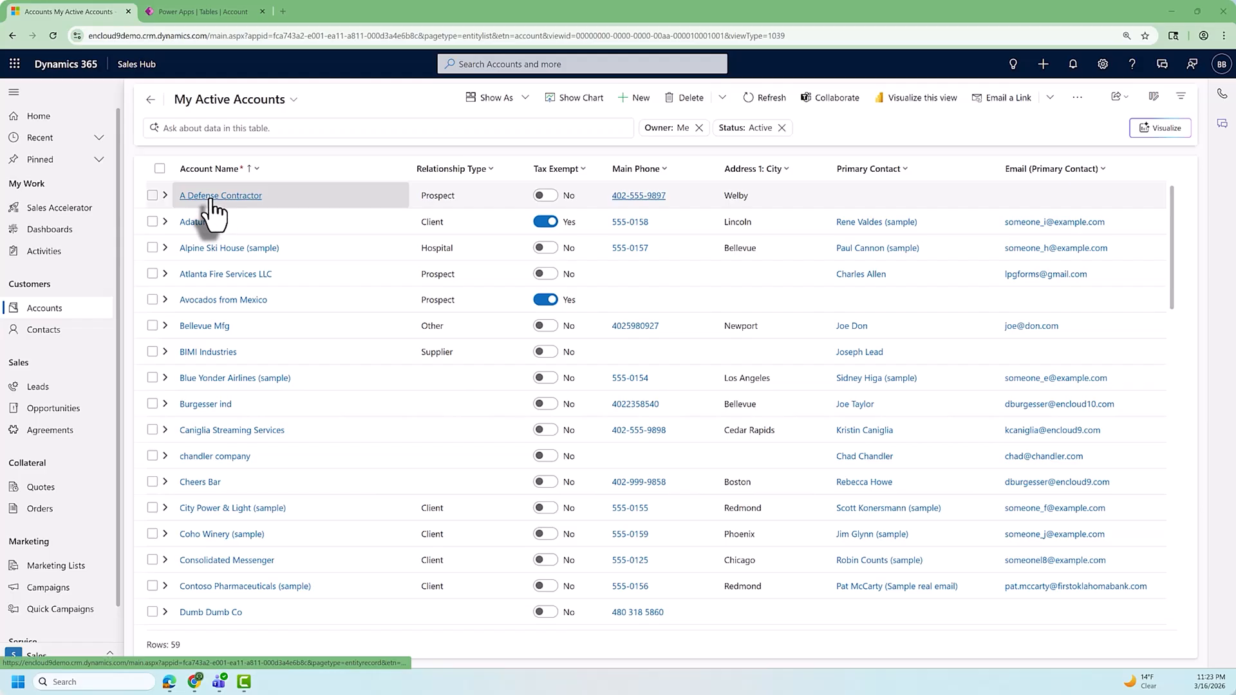
# Open the BIMI Industries account record, and switch to Power Apps to open the Account table's columns
pyautogui.click(198, 356)
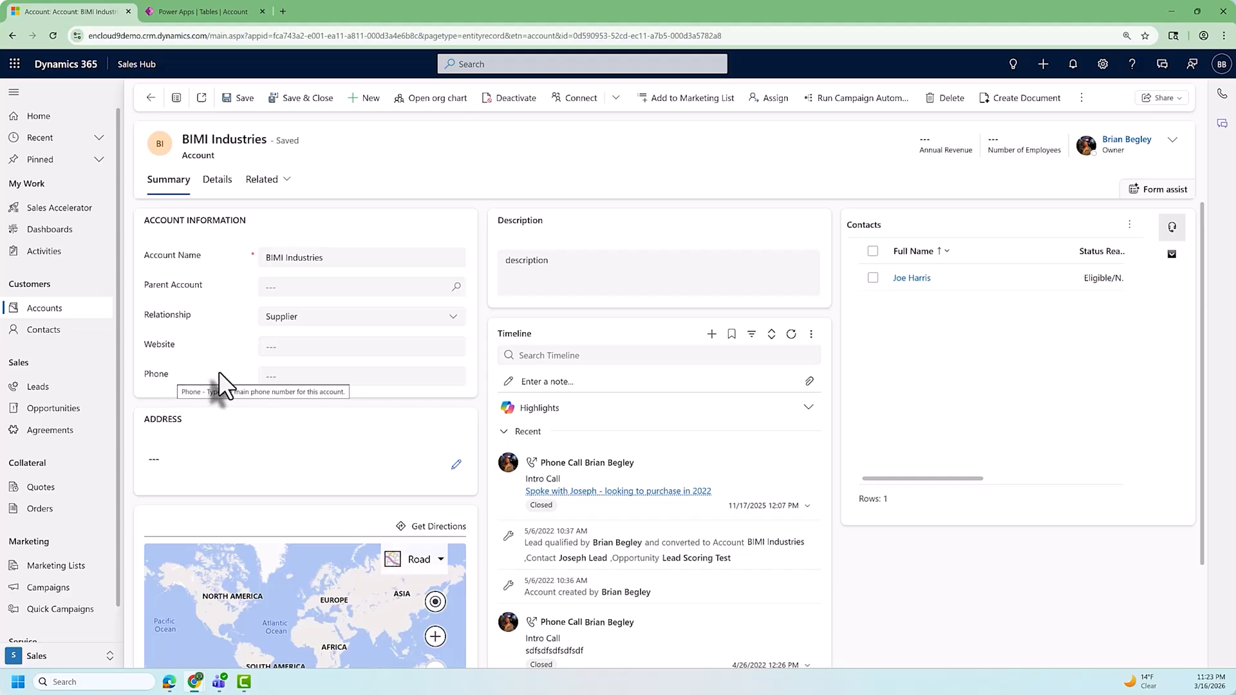
pyautogui.click(198, 12)
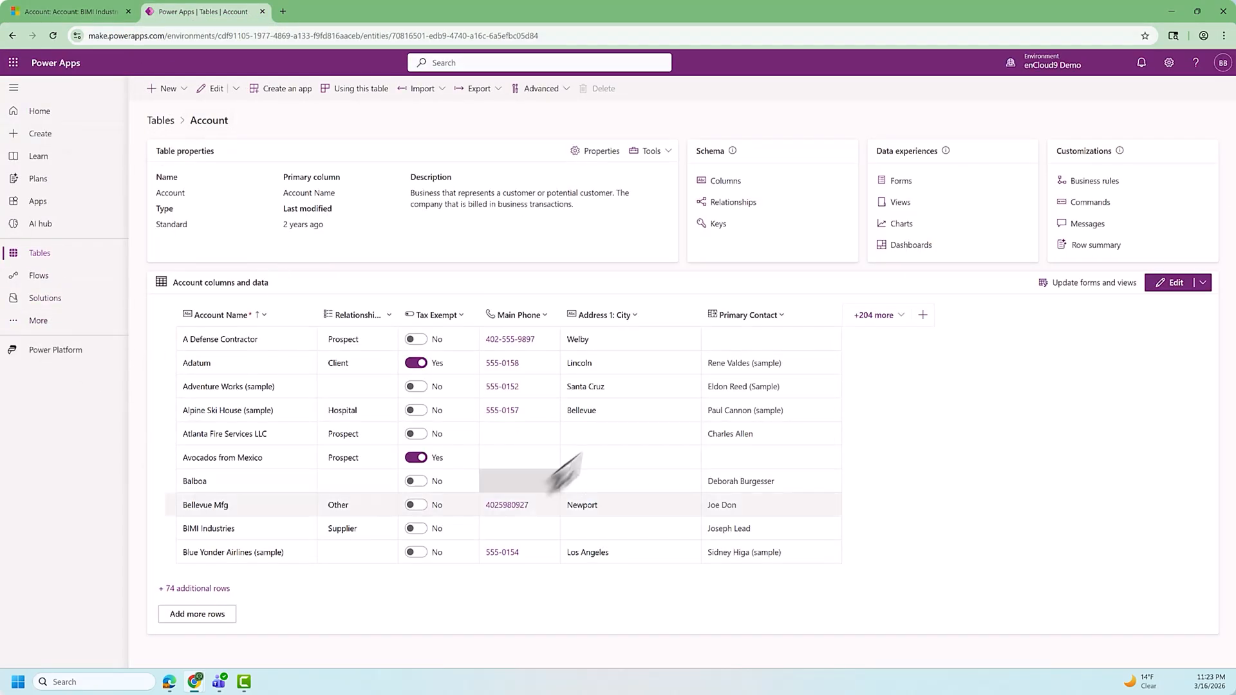
pyautogui.click(722, 187)
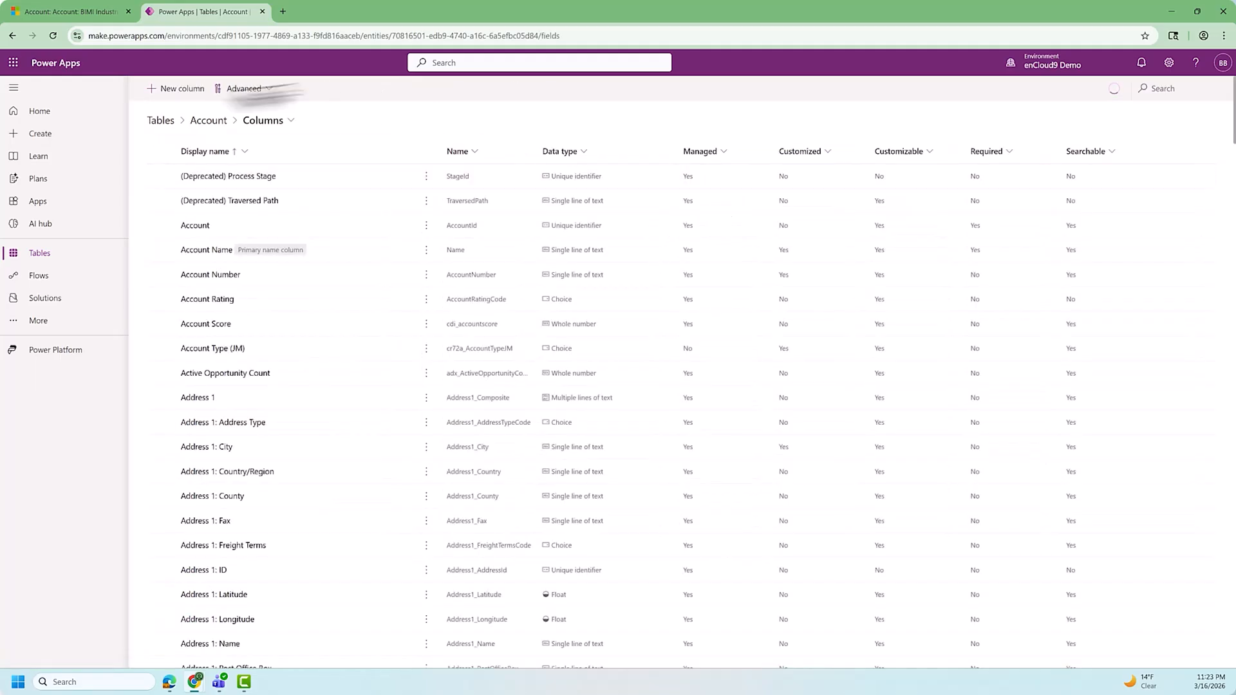
# Start a new Account column with the display name Billing Contact and the data type Lookup
pyautogui.click(179, 90)
pyautogui.click(914, 135)
pyautogui.write('Billing Contact')
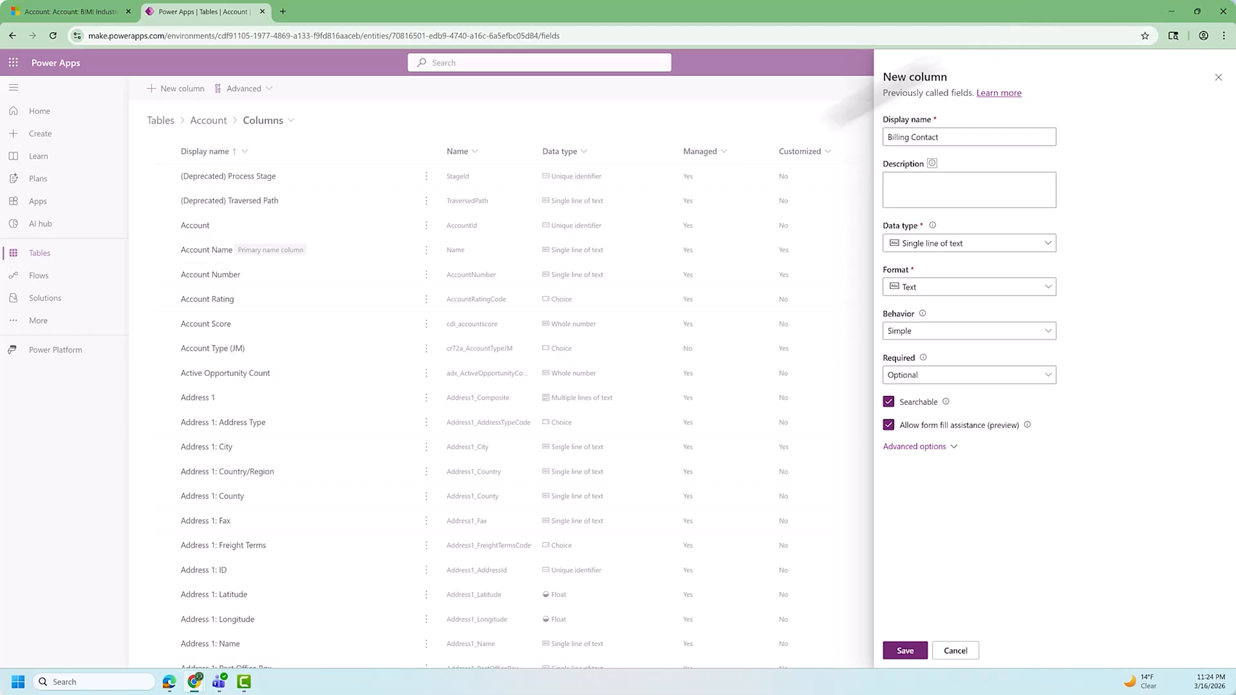
pyautogui.click(1020, 242)
pyautogui.moveTo(925, 355)
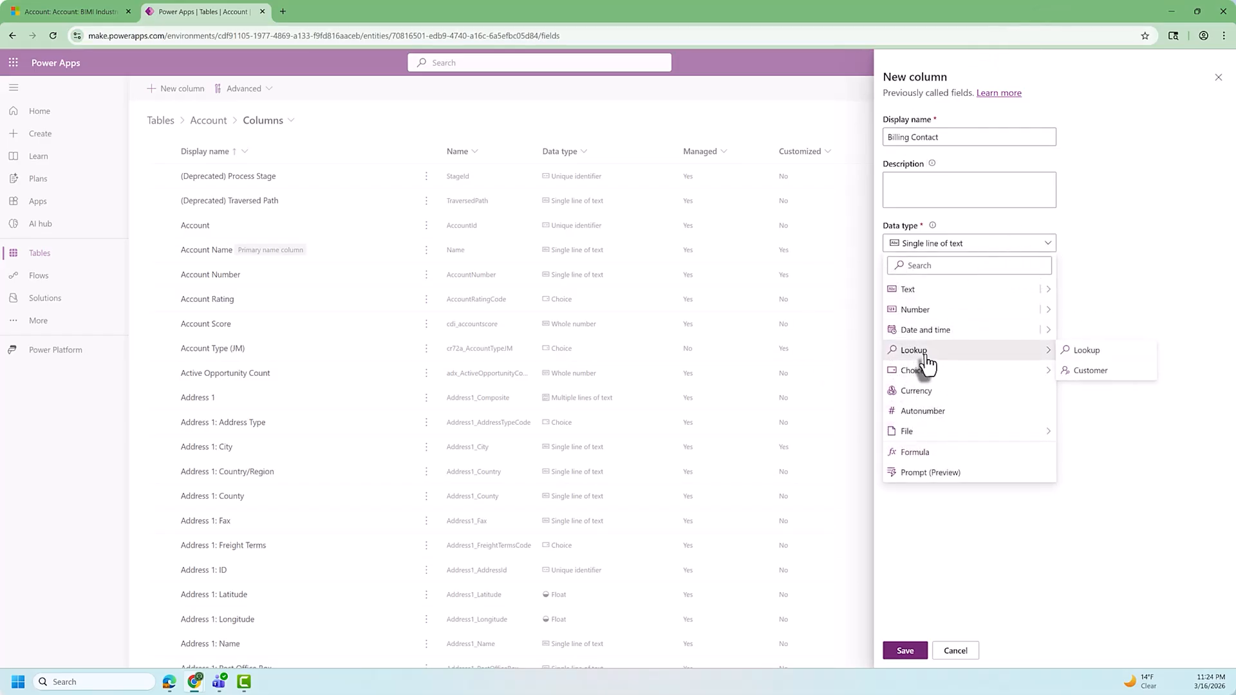
pyautogui.click(1088, 351)
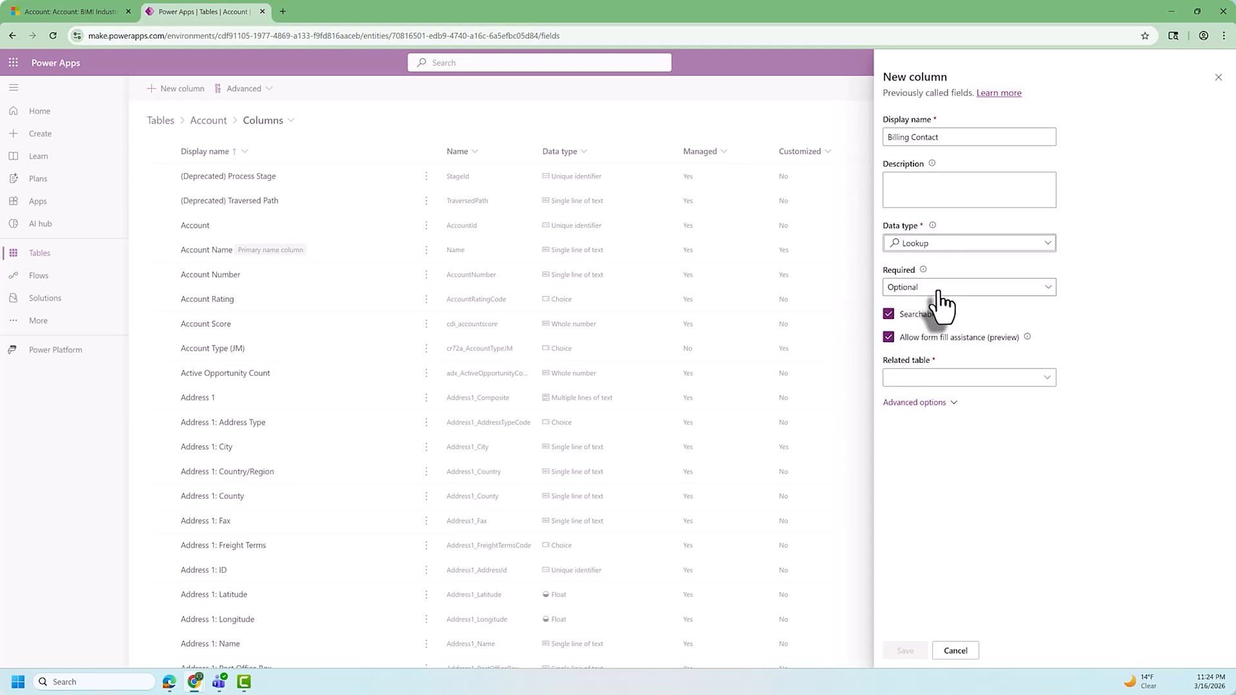
# Set the new column's related table to Contact, expand its advanced options and save the column
pyautogui.click(899, 379)
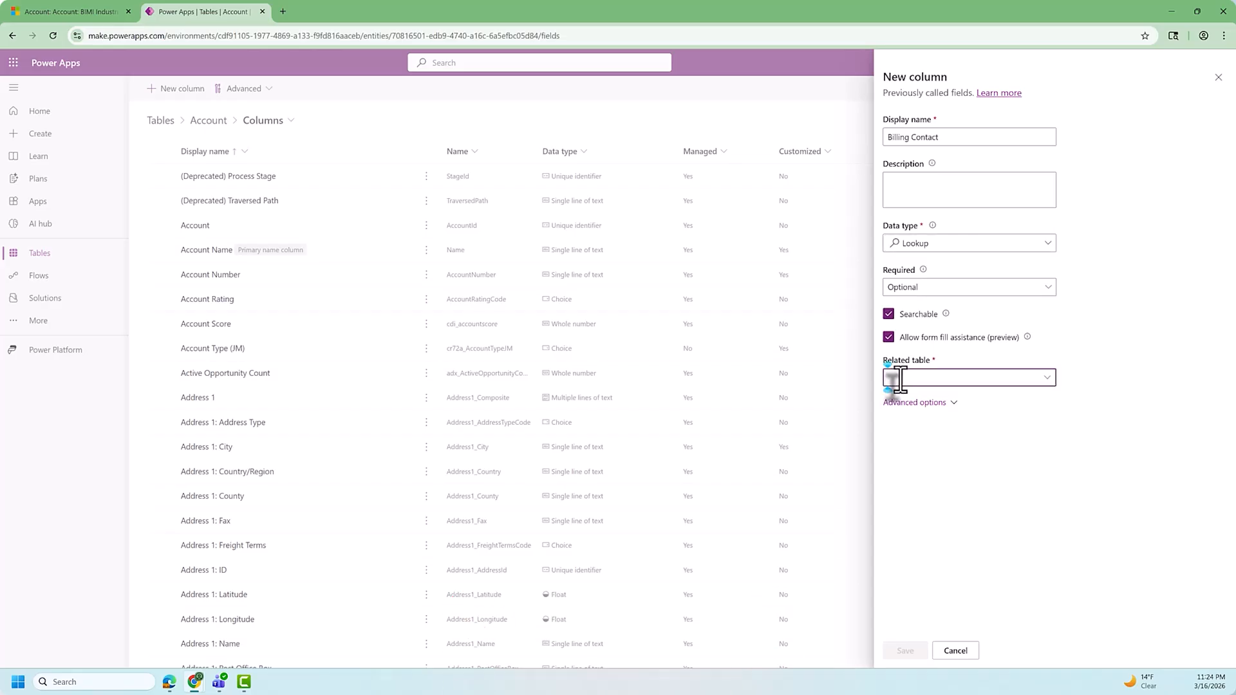
pyautogui.write('cont')
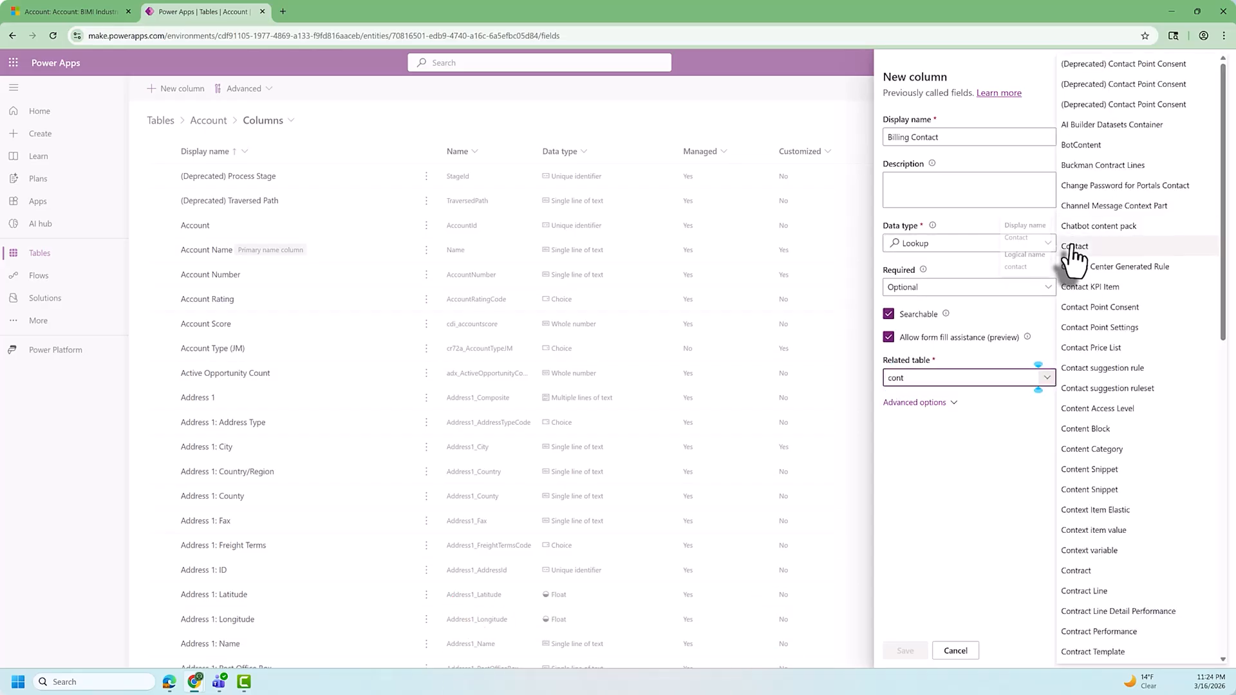
pyautogui.click(1069, 246)
pyautogui.click(955, 404)
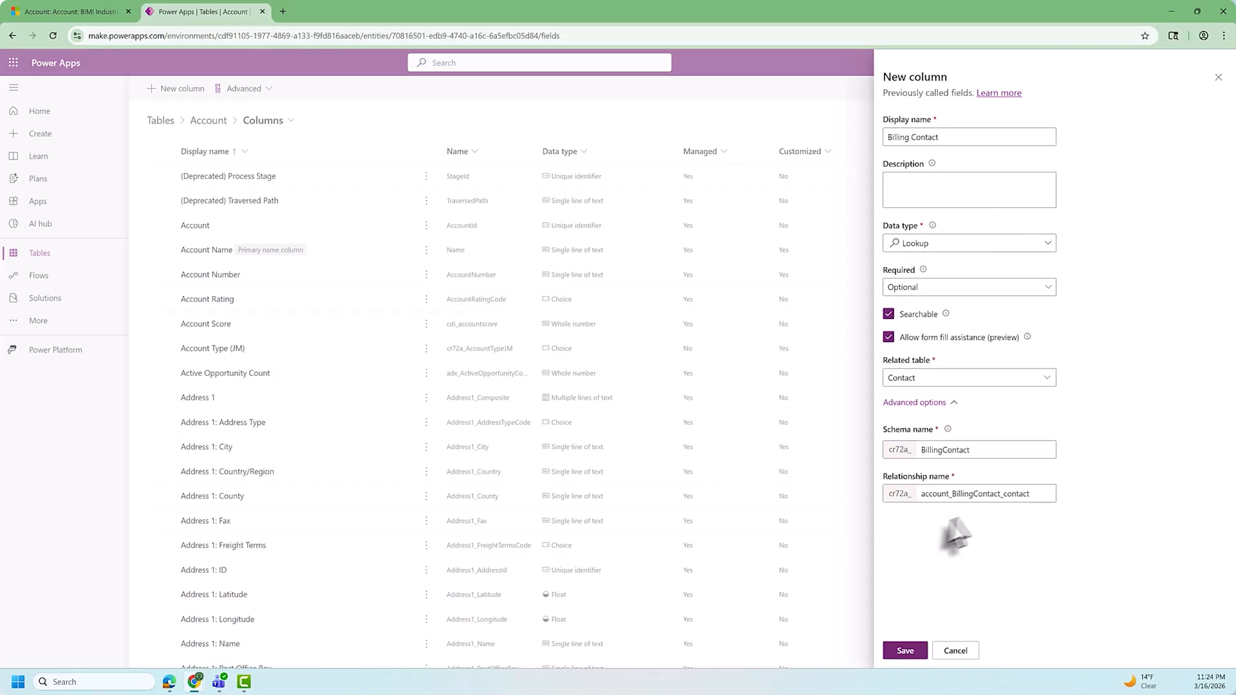
pyautogui.click(909, 650)
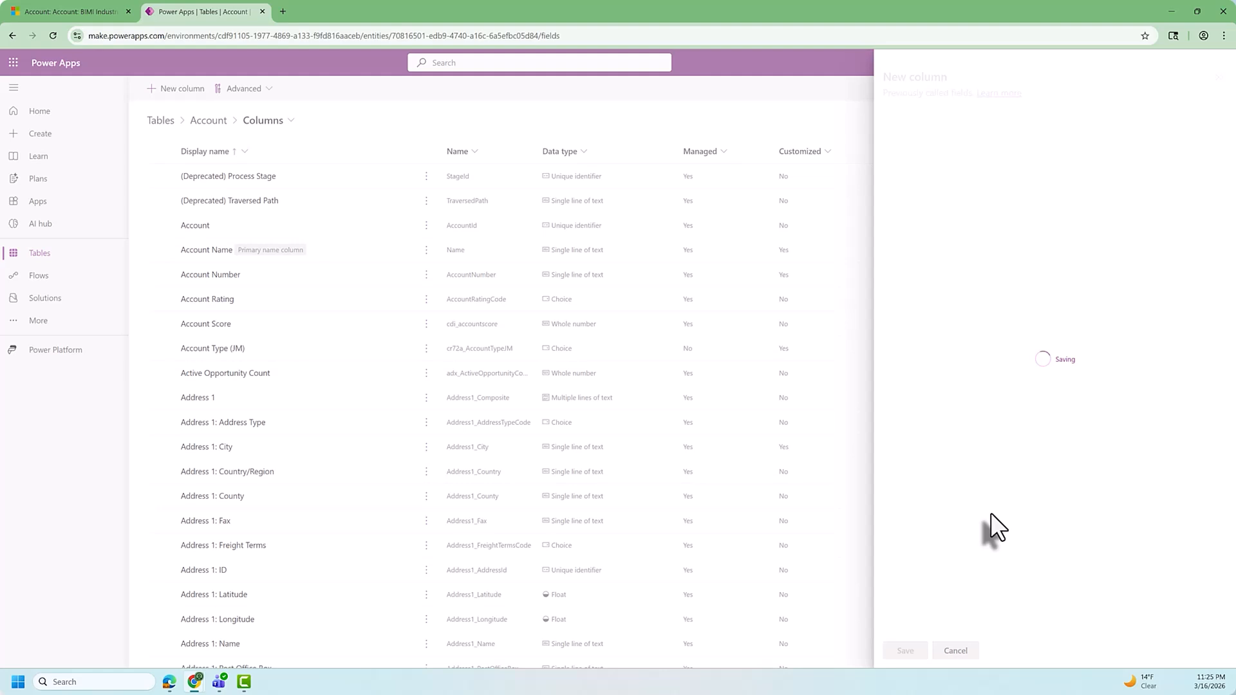
# Find the Billing Contact column in the list and open the Account table's main form named Account
pyautogui.scroll(-14, 303, 451)
pyautogui.scroll(-10, 297, 450)
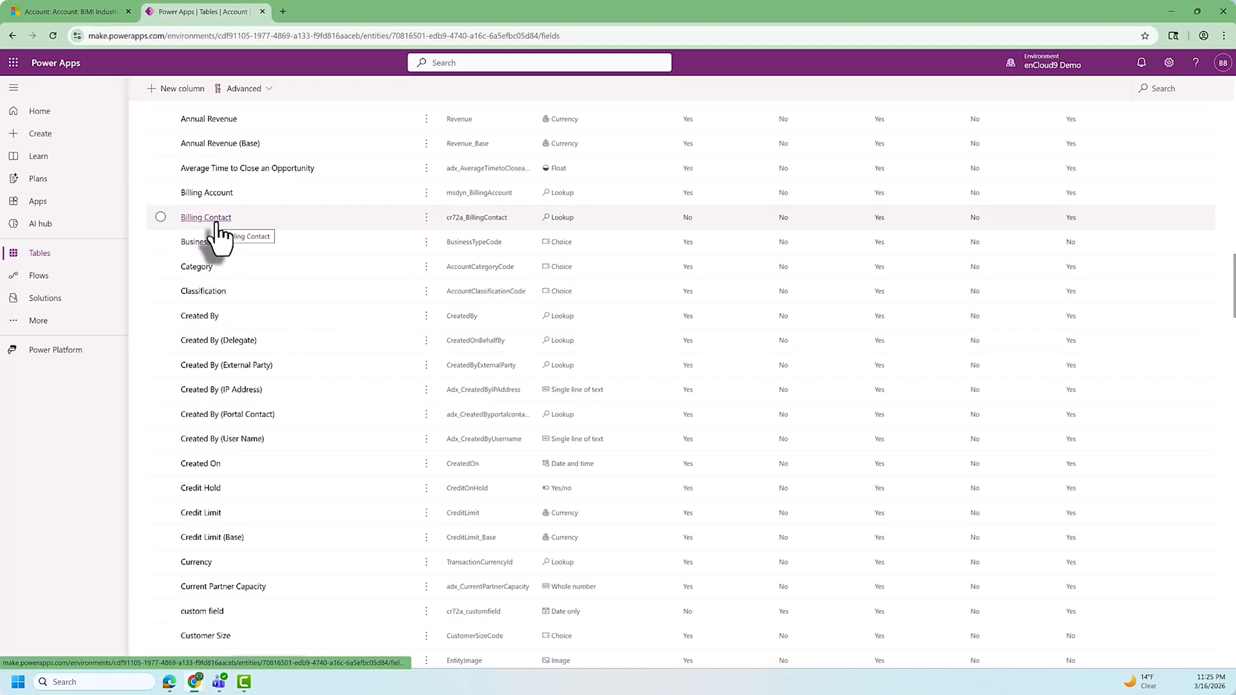
pyautogui.scroll(20, 219, 237)
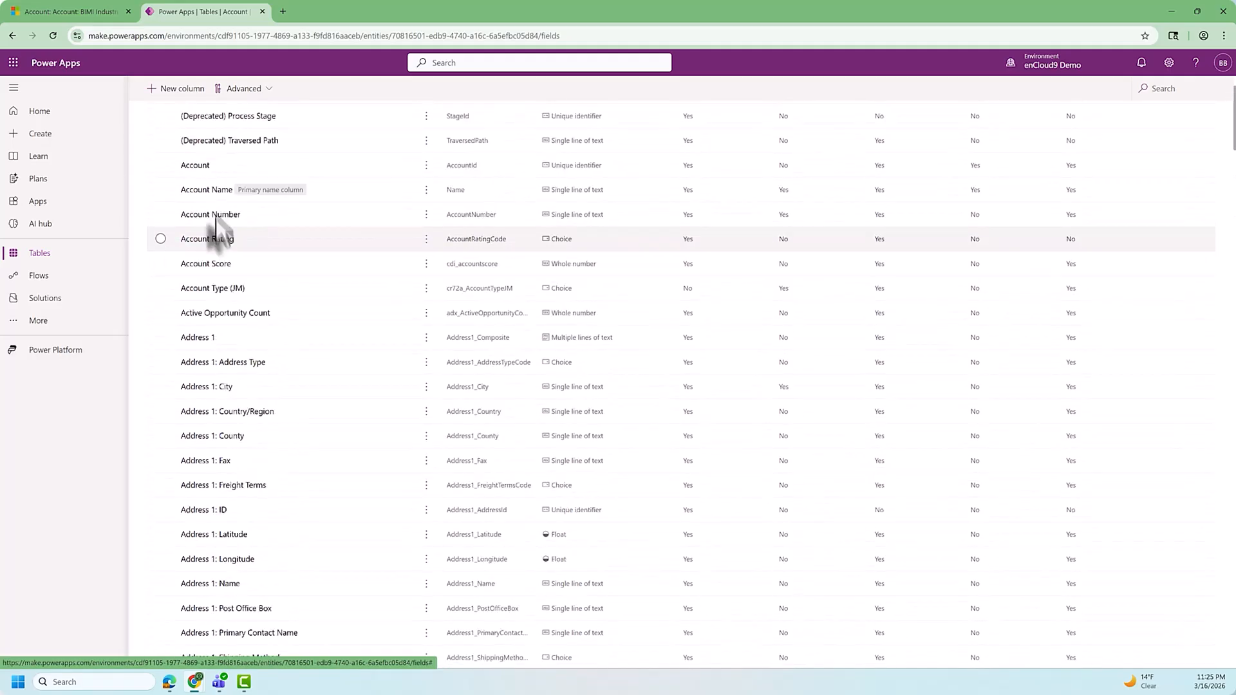
pyautogui.scroll(3, 215, 220)
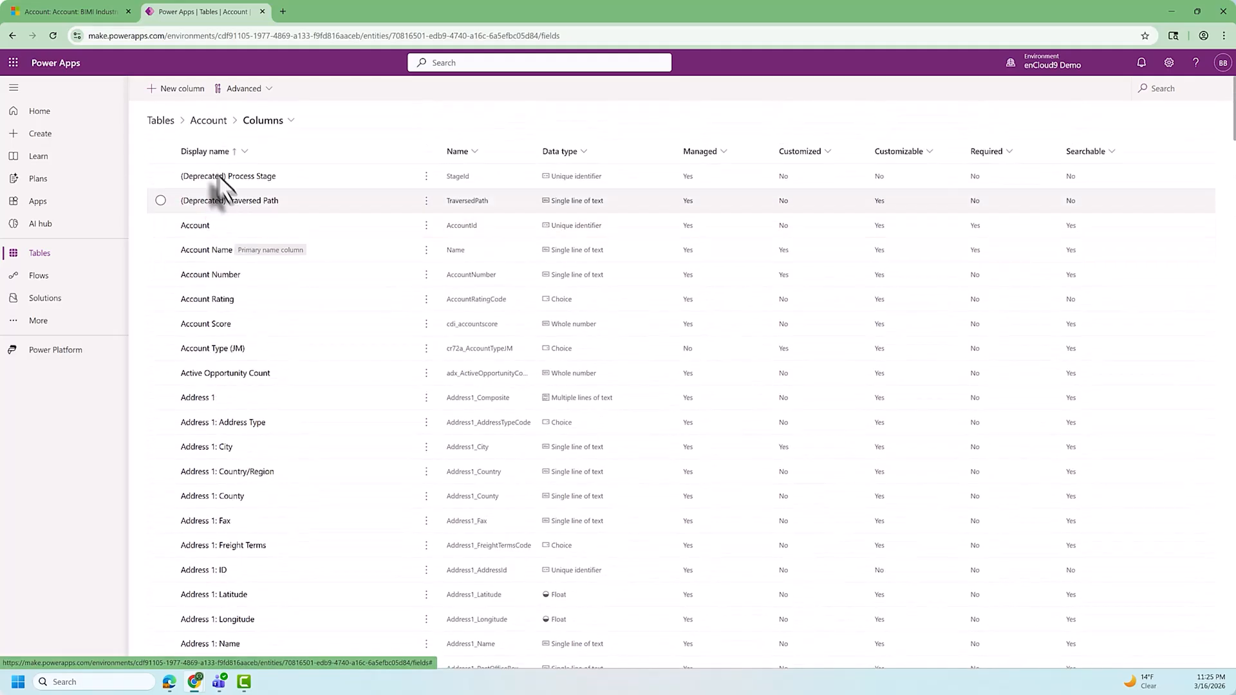
pyautogui.click(205, 126)
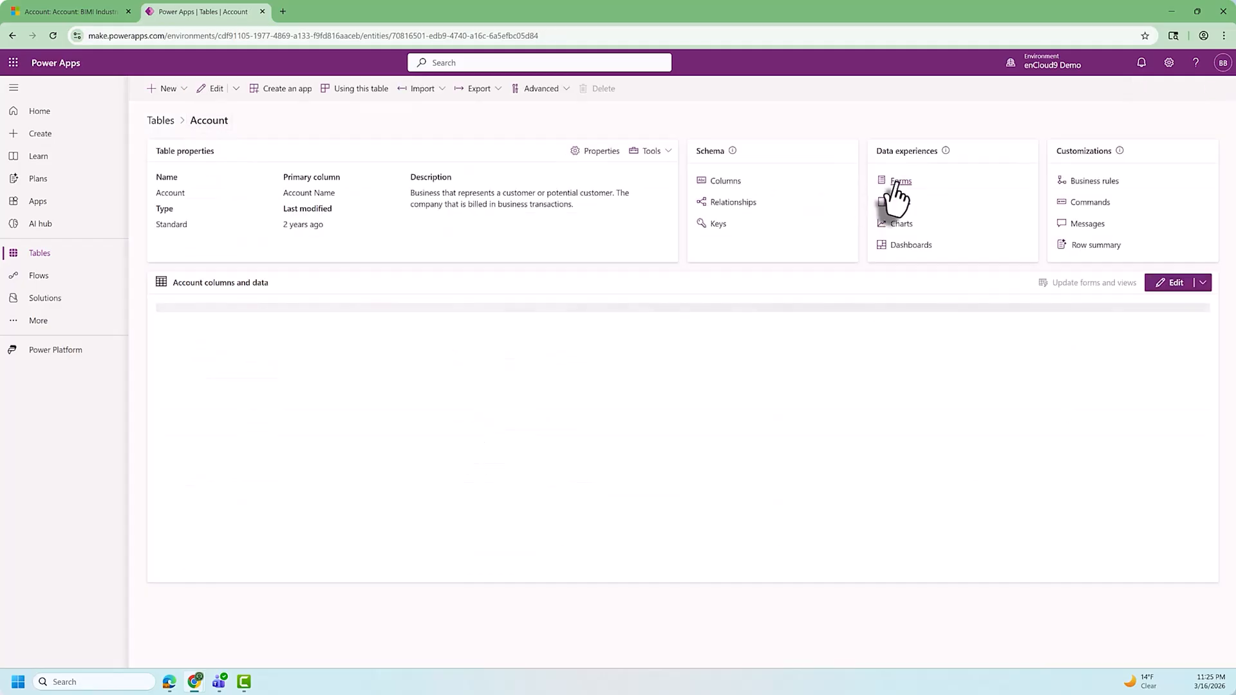
pyautogui.click(897, 182)
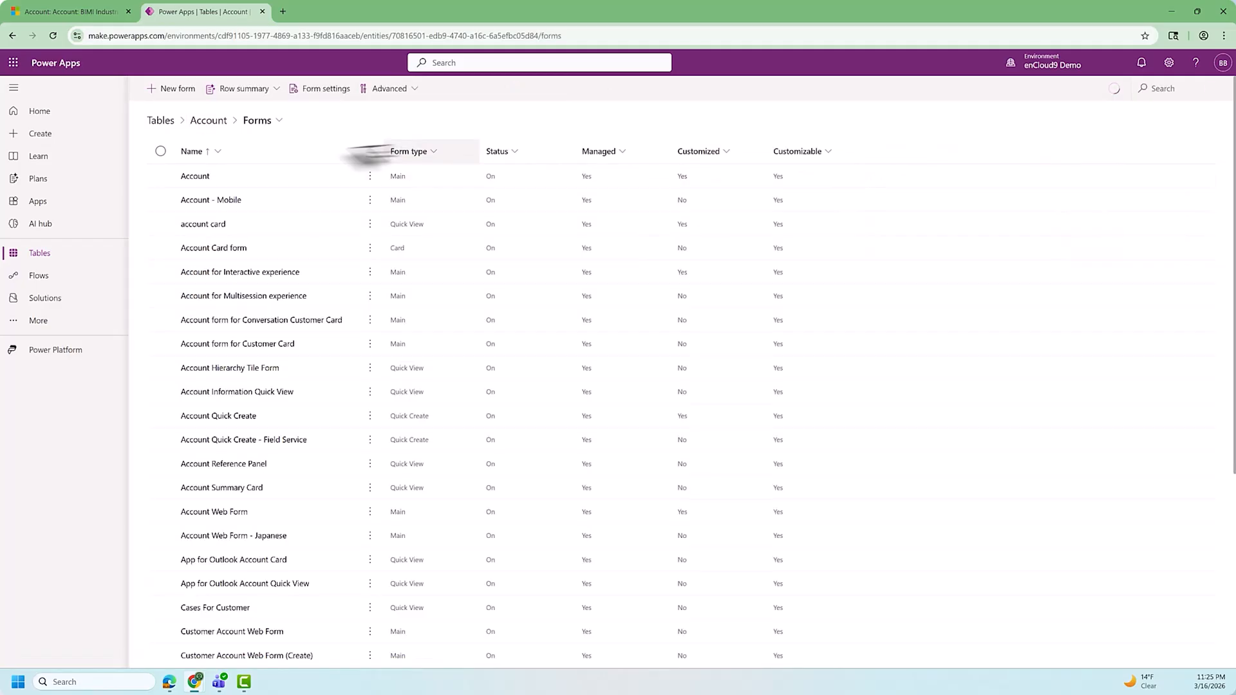
pyautogui.click(195, 176)
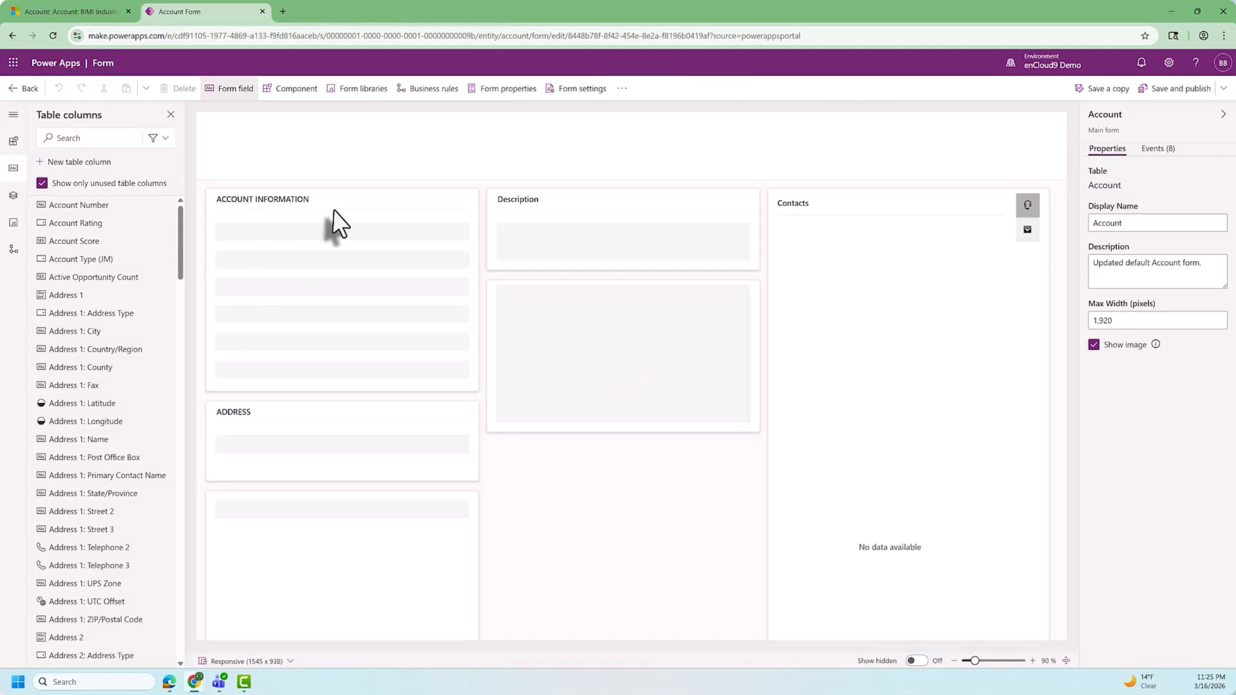
# Add the Billing Contact field below Parent Account in the Account Information section and disable its most recently used items
pyautogui.click(77, 139)
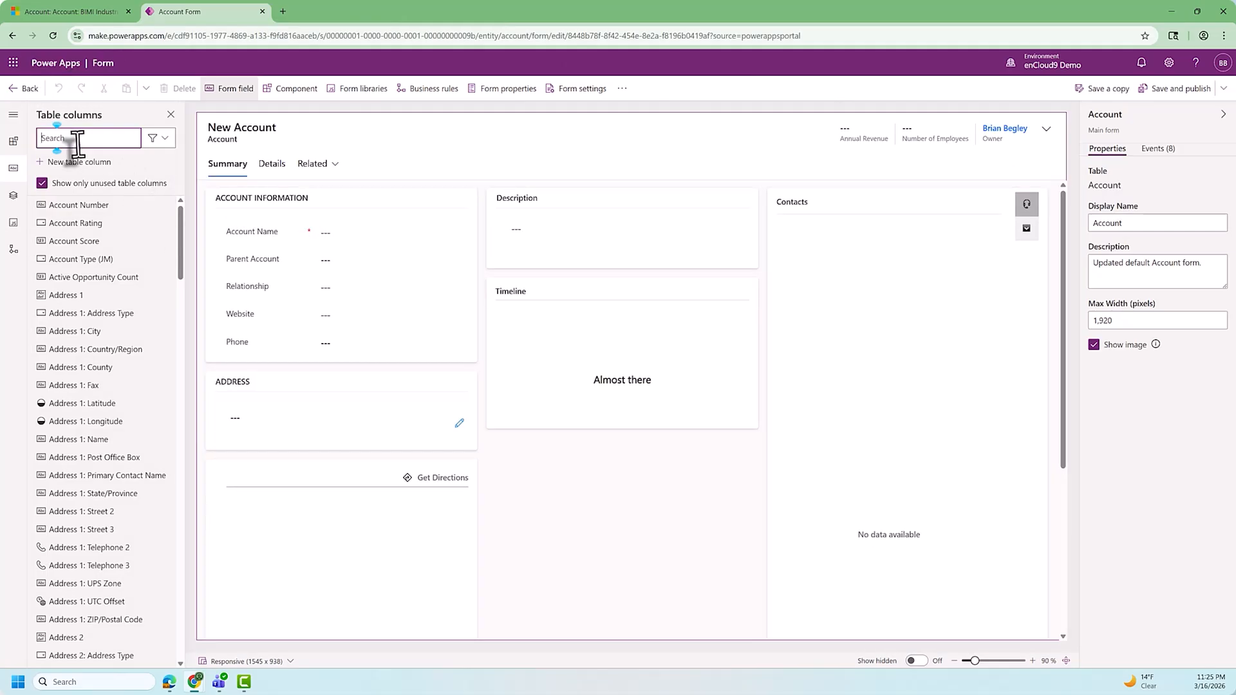
pyautogui.write('billing')
pyautogui.moveTo(62, 225); pyautogui.dragTo(319, 284)
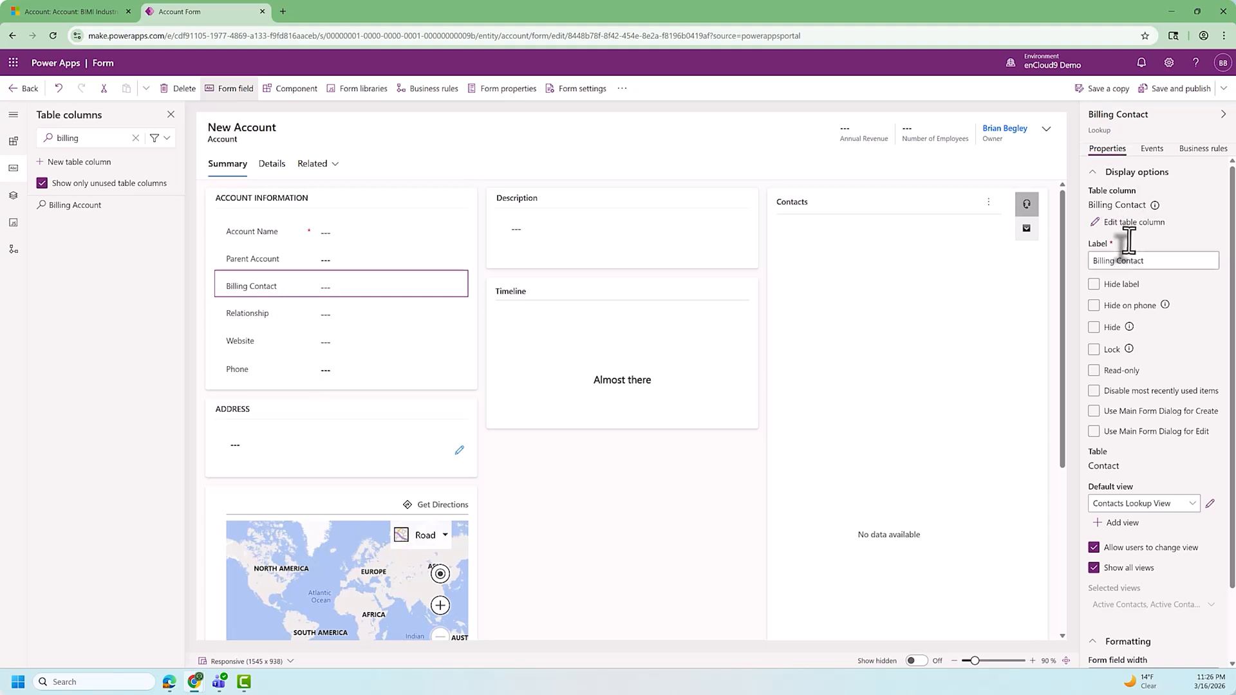
pyautogui.click(1093, 392)
# Filter the Billing Contact lookup by related rows using the relationship Contacts (Company Name), and save and publish the form
pyautogui.scroll(-2, 1094, 403)
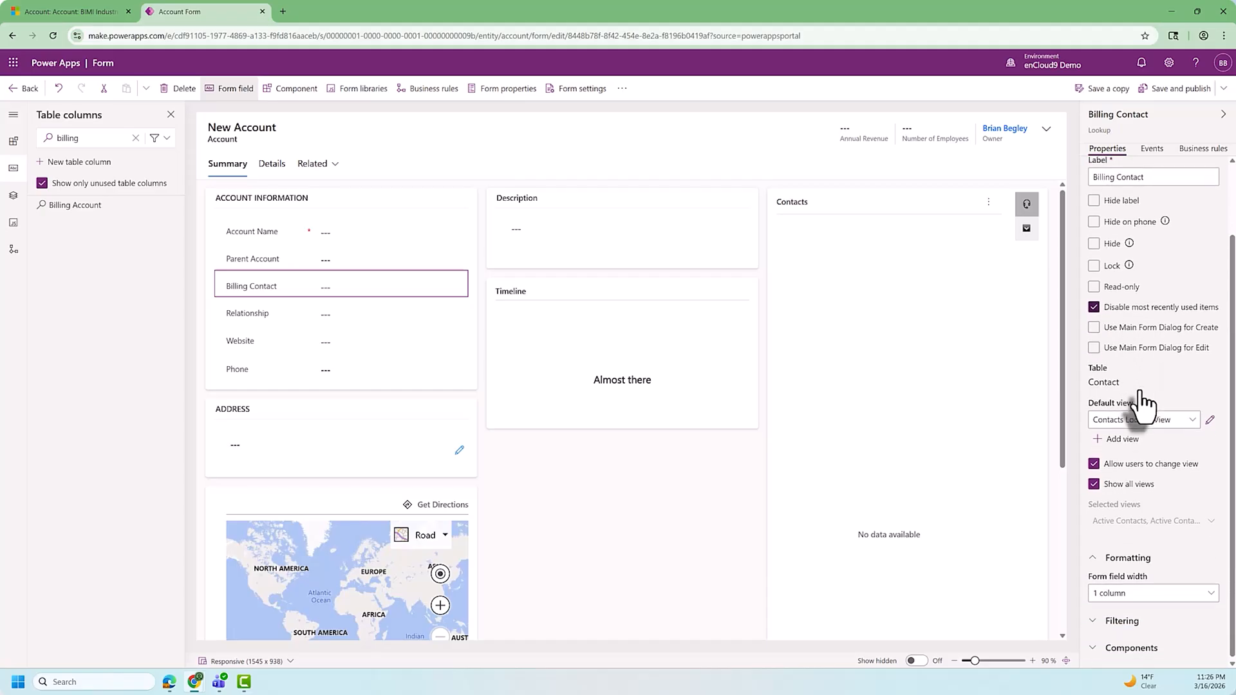
pyautogui.click(1093, 621)
pyautogui.scroll(-3, 1145, 578)
pyautogui.click(1093, 520)
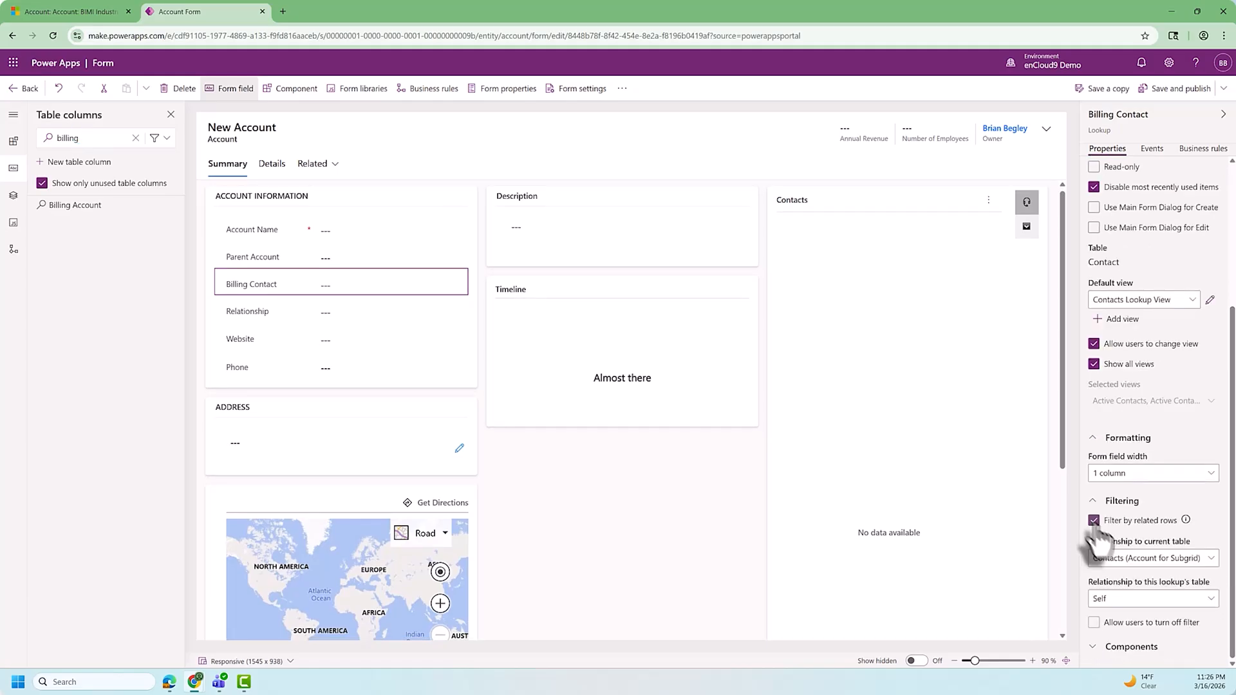
pyautogui.click(1210, 559)
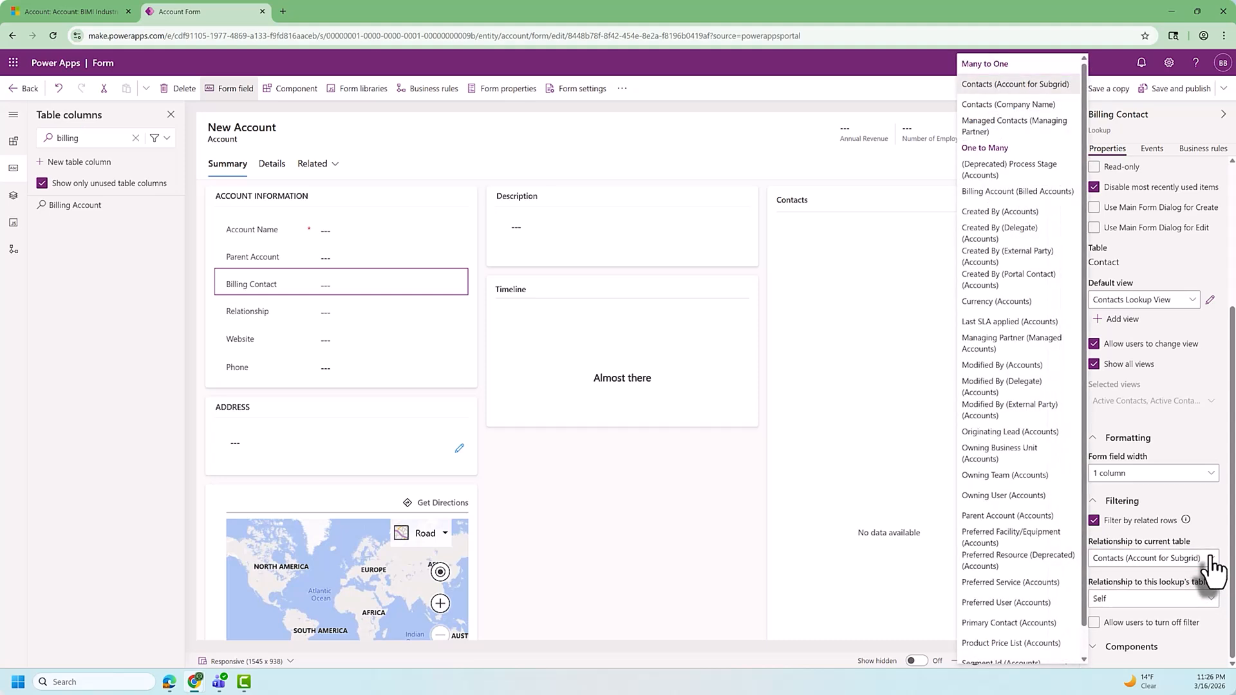
pyautogui.click(1009, 105)
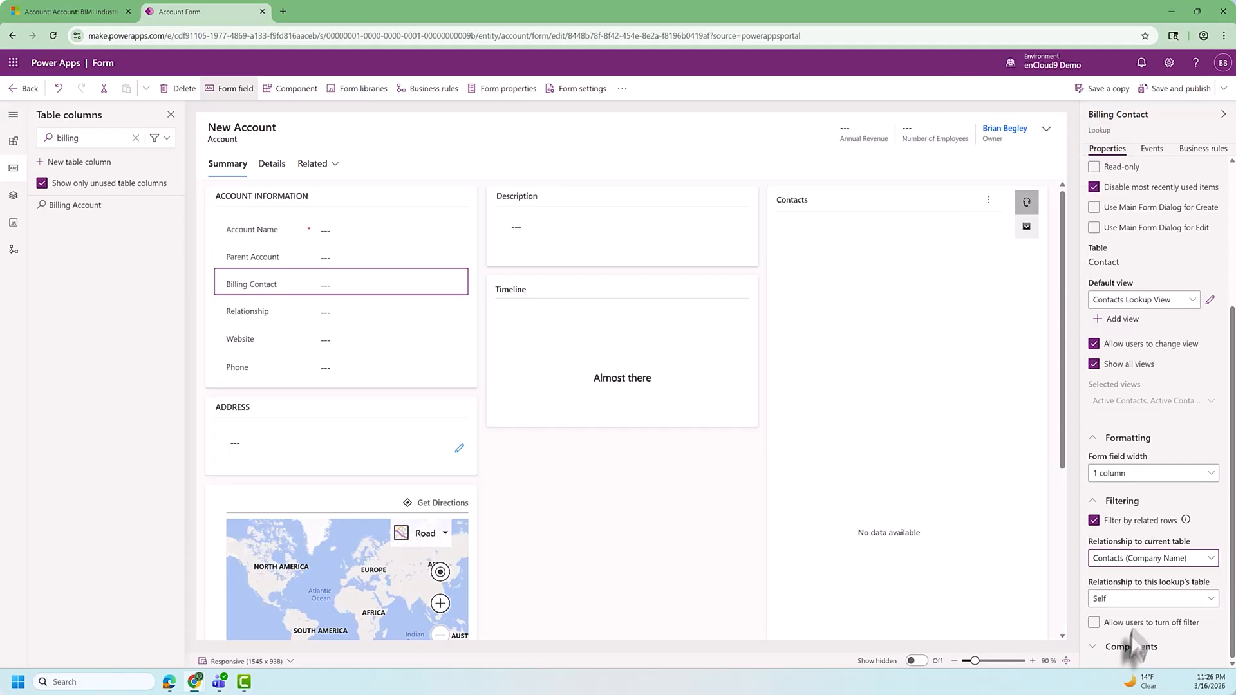
pyautogui.click(1167, 91)
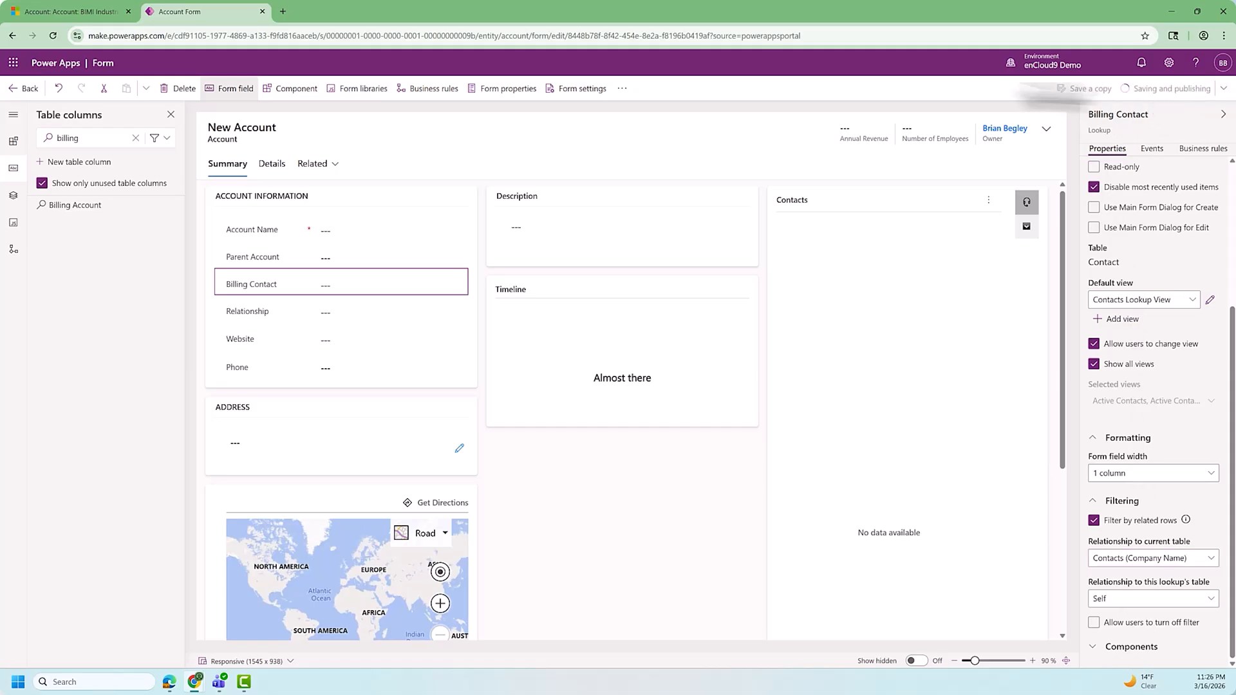
# Leave the form editor and open the Account table's My Active Accounts view for editing
pyautogui.click(23, 89)
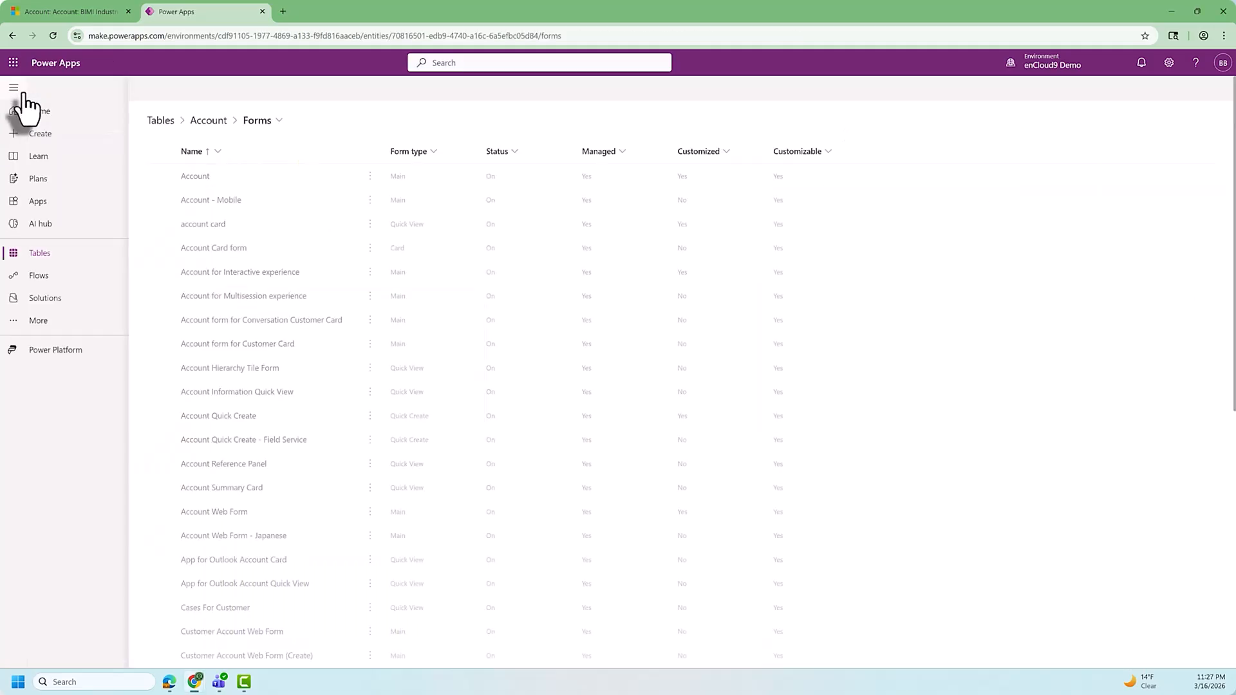
pyautogui.click(206, 118)
pyautogui.click(898, 203)
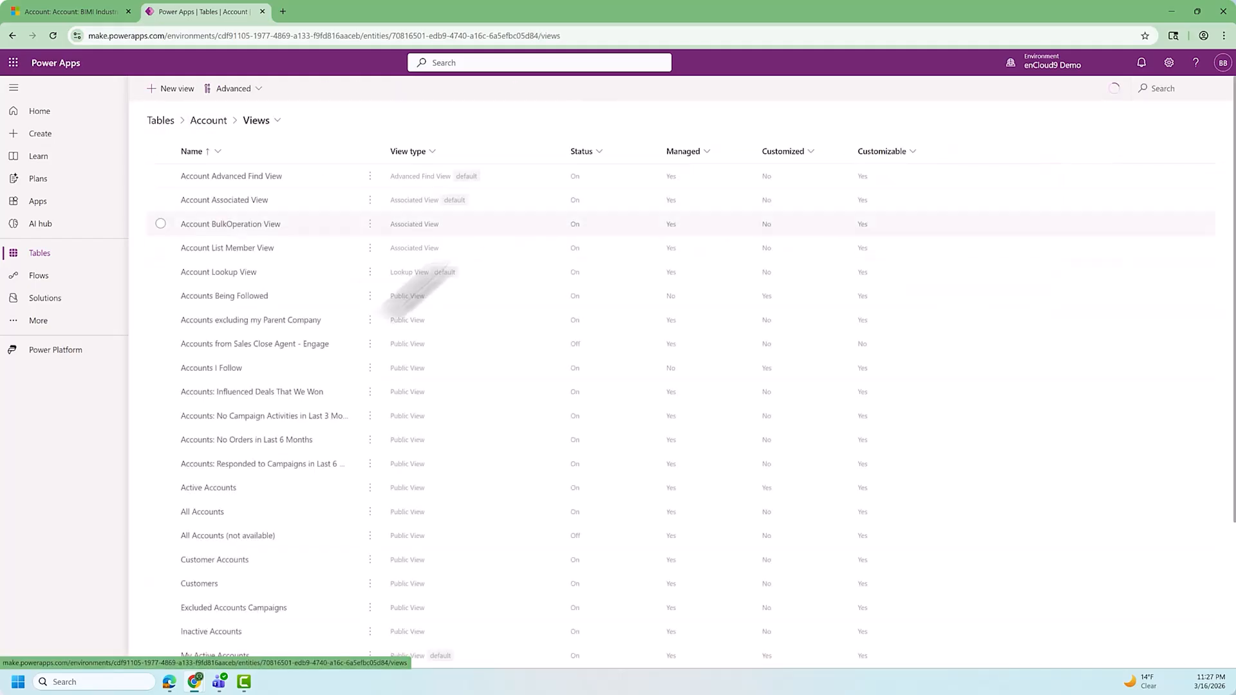
pyautogui.scroll(-3, 207, 527)
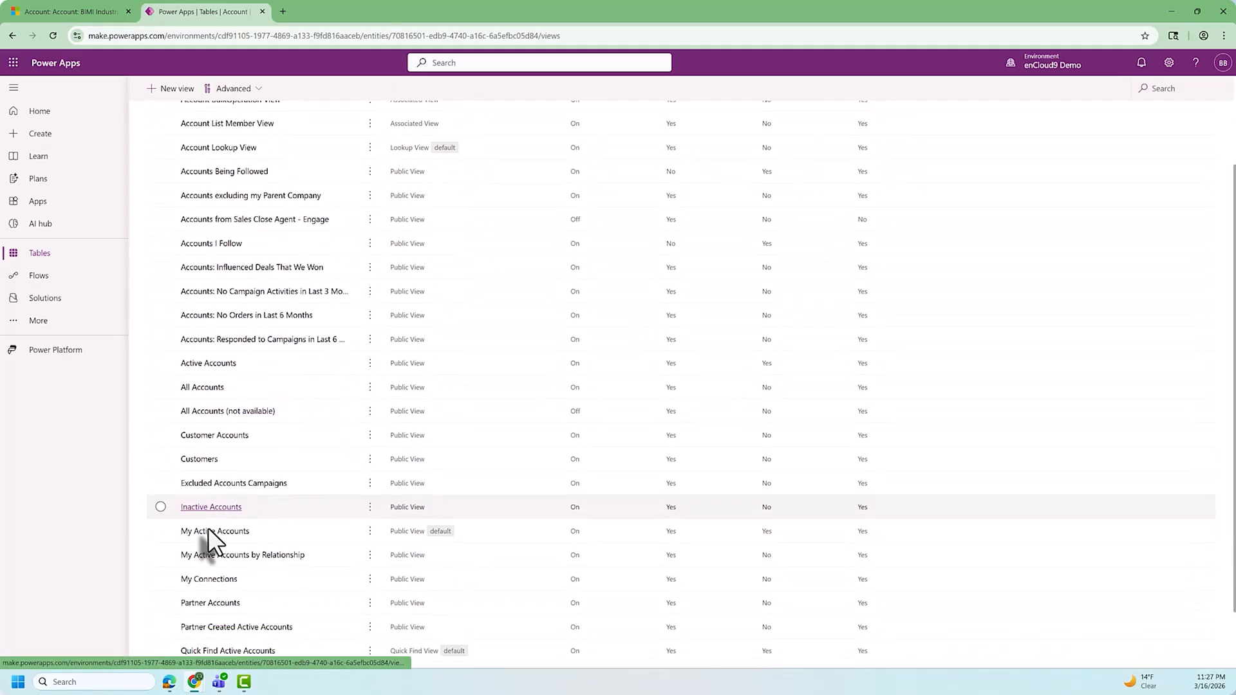
pyautogui.click(221, 465)
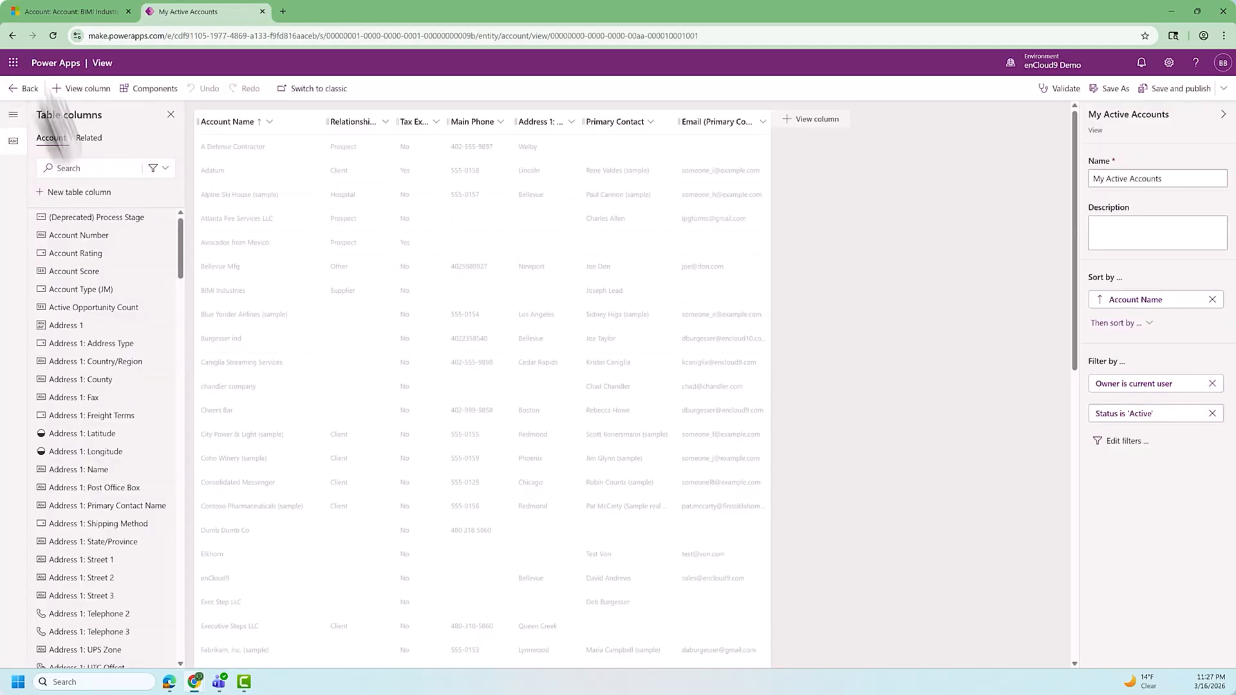
# Add the Billing Contact column between the relationship type and Tax Exempt columns, and save and publish the view
pyautogui.click(85, 169)
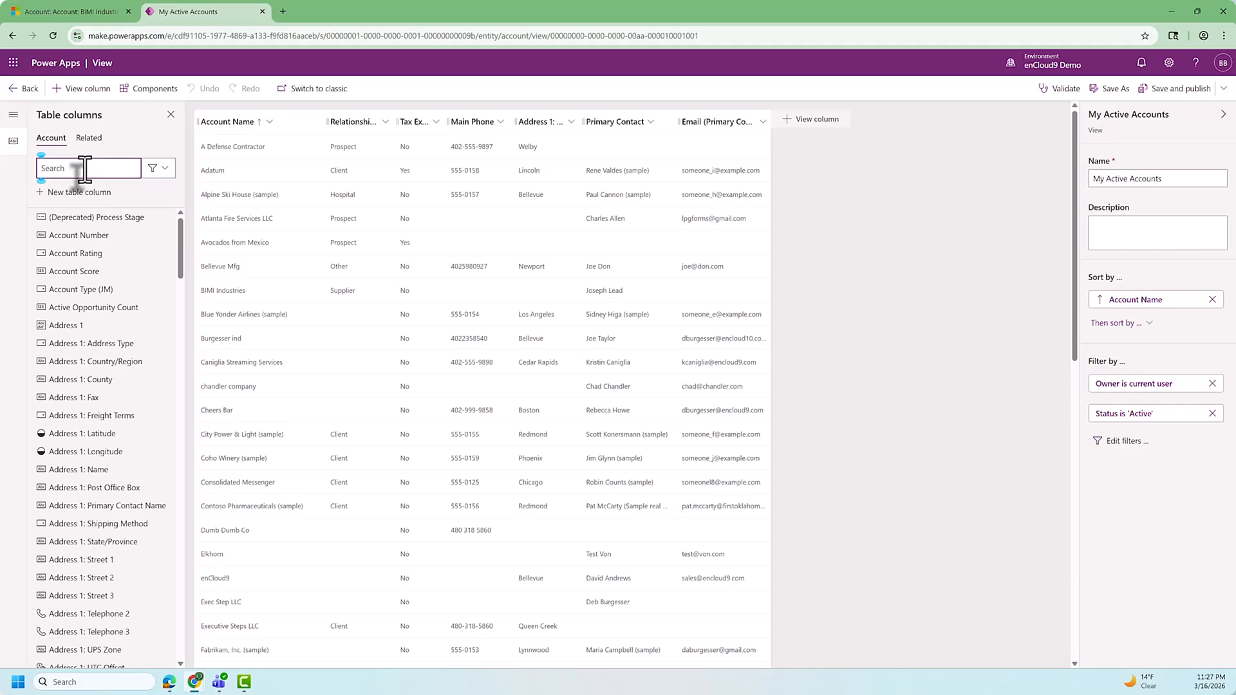
pyautogui.write('billi')
pyautogui.moveTo(76, 235); pyautogui.dragTo(388, 119)
pyautogui.click(1176, 88)
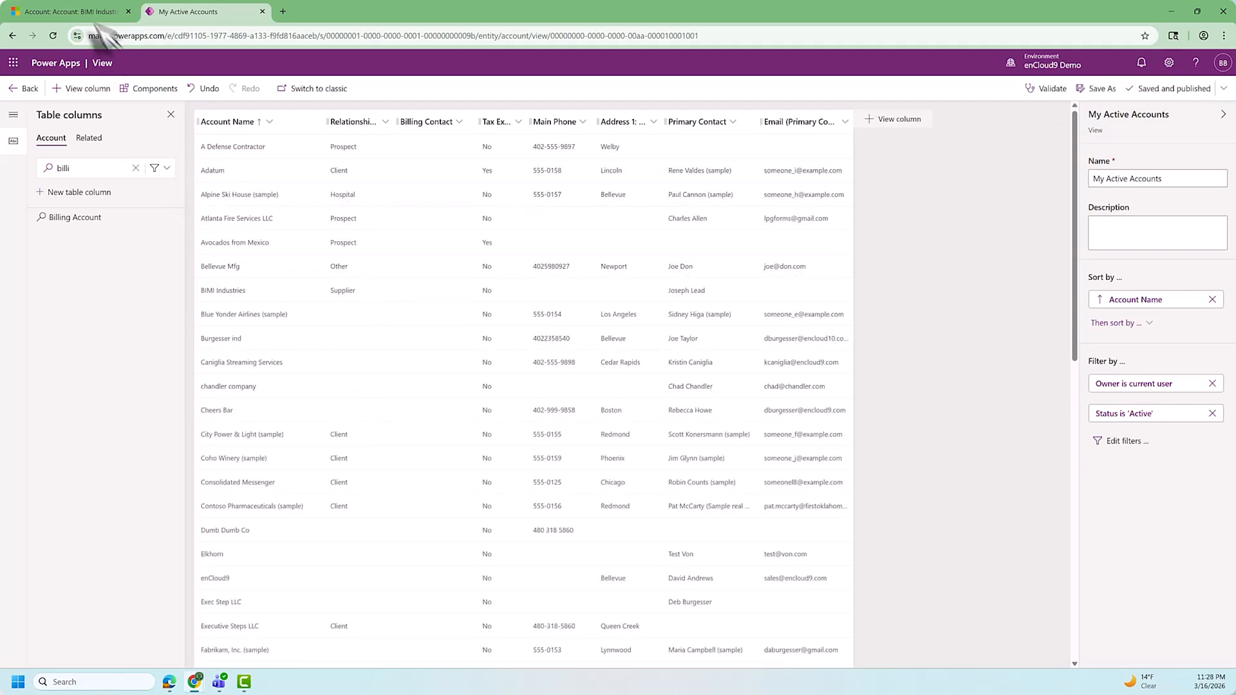
# Switch to Dynamics 365, set BIMI Industries' Billing Contact to the first suggested contact, and save and close the record
pyautogui.click(65, 12)
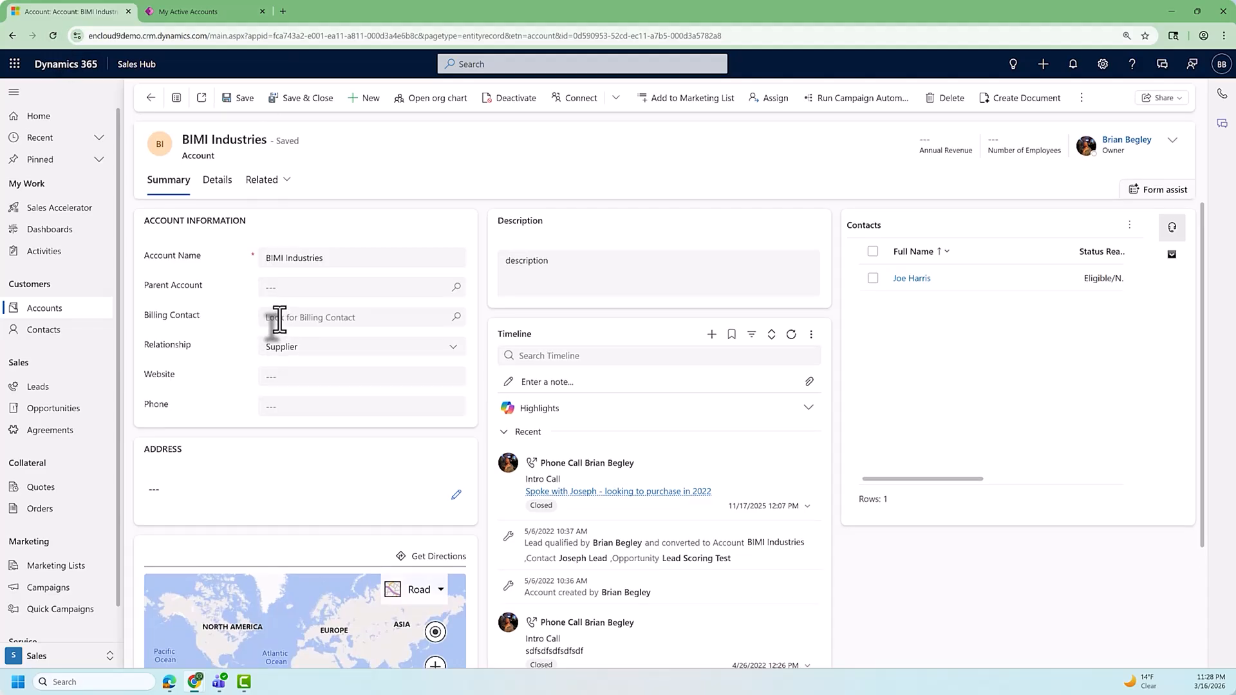
pyautogui.click(278, 318)
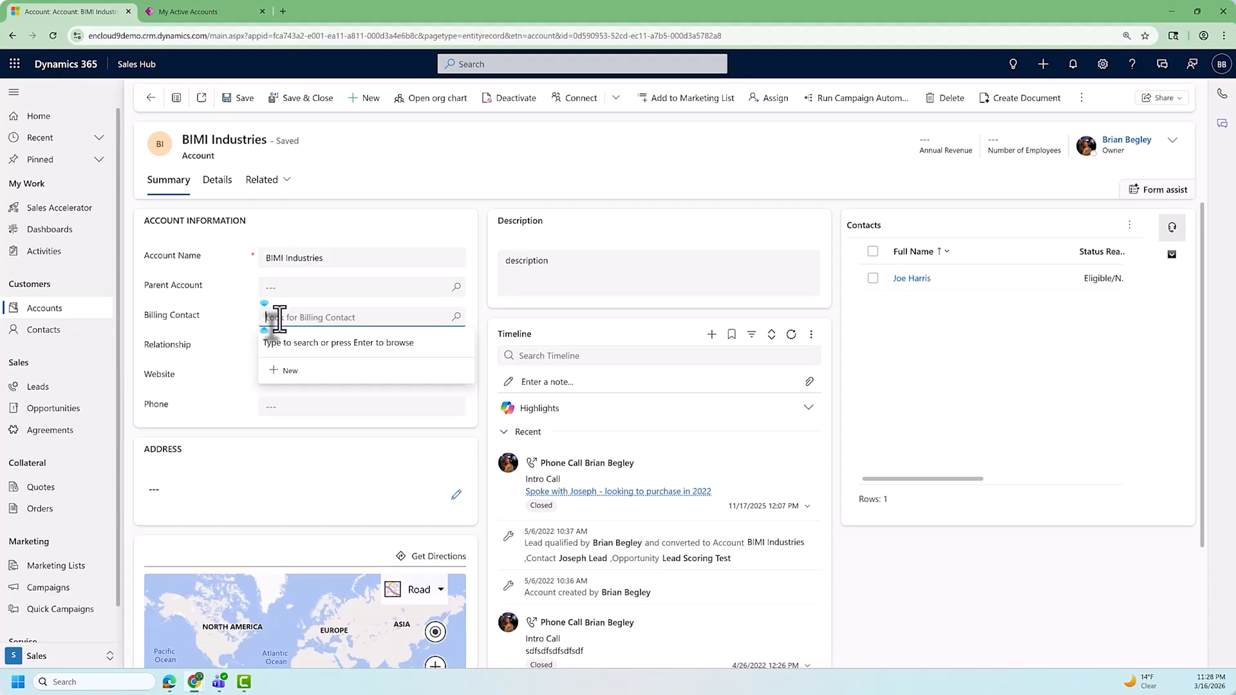
pyautogui.press('Return')
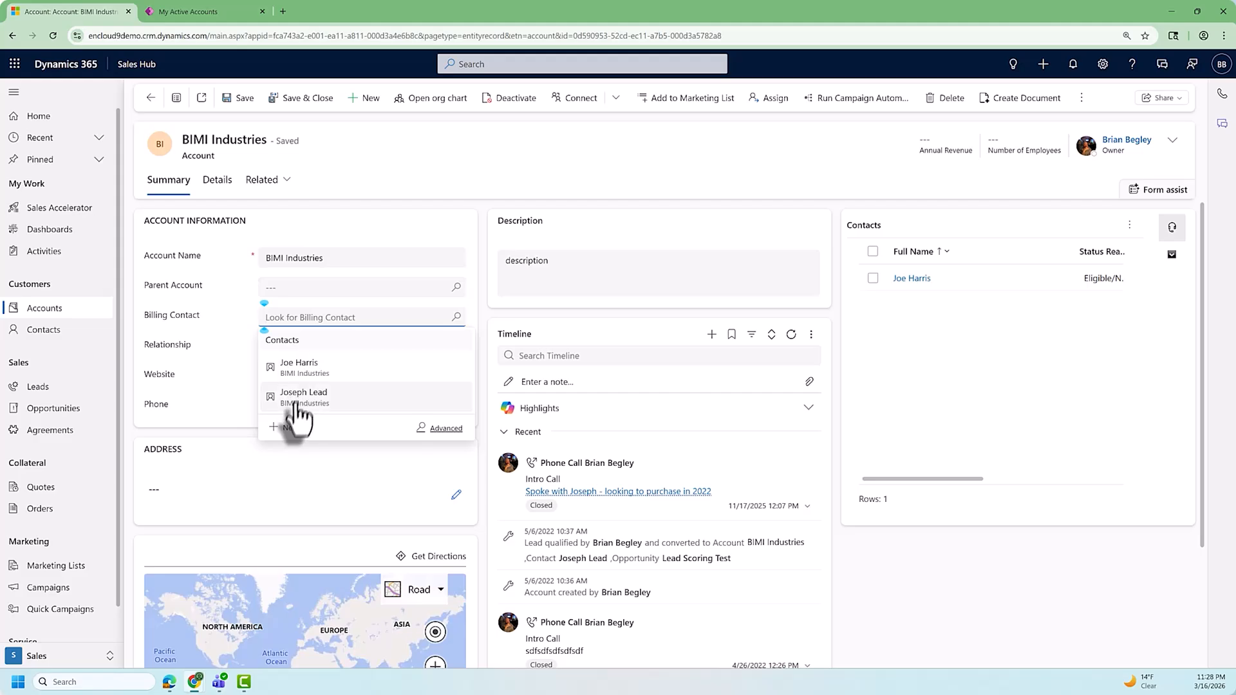
pyautogui.click(296, 366)
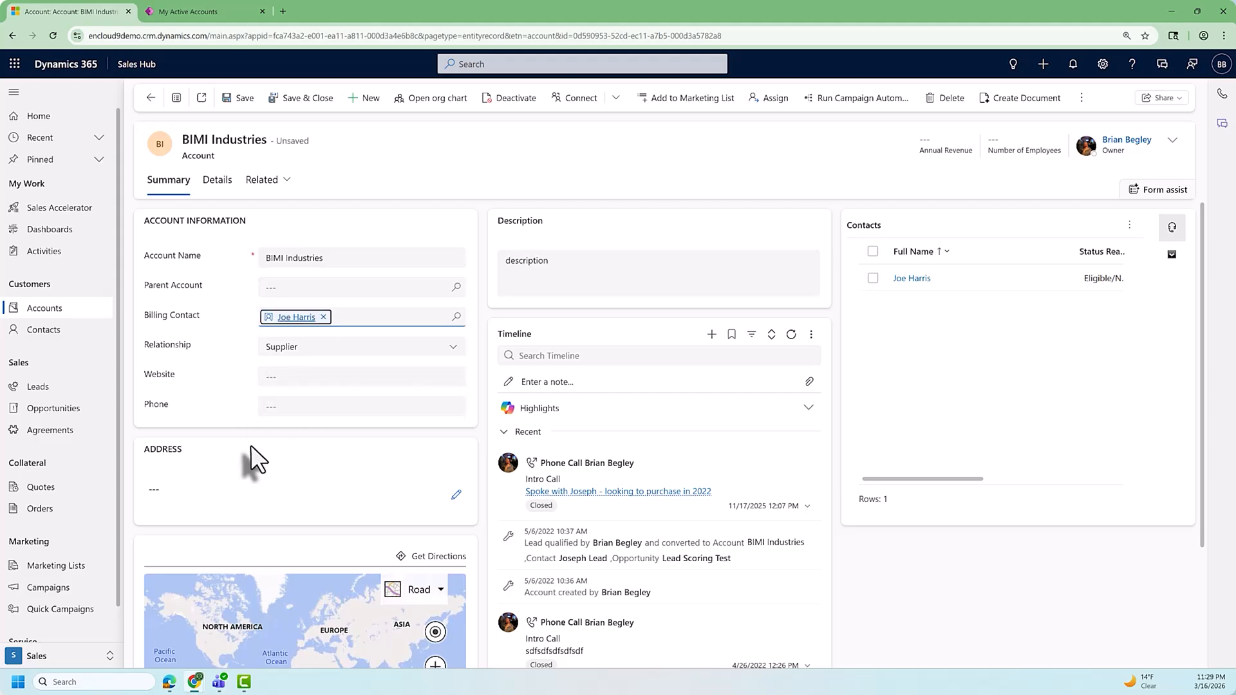
pyautogui.click(301, 102)
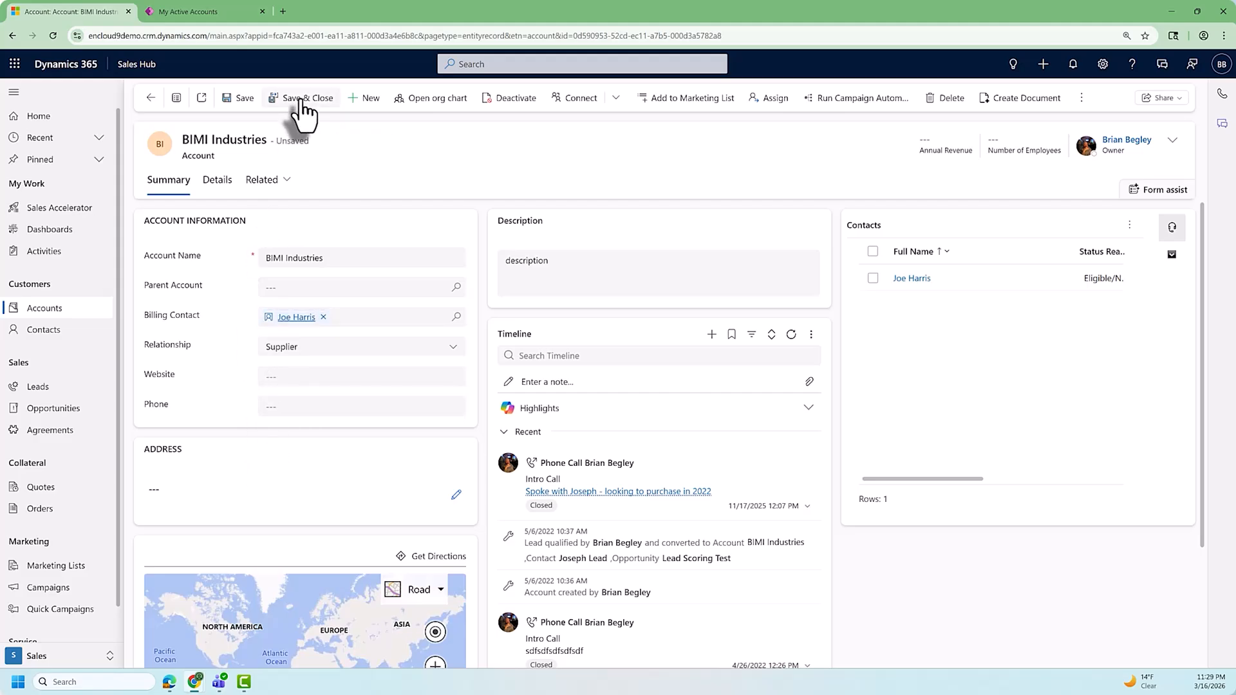